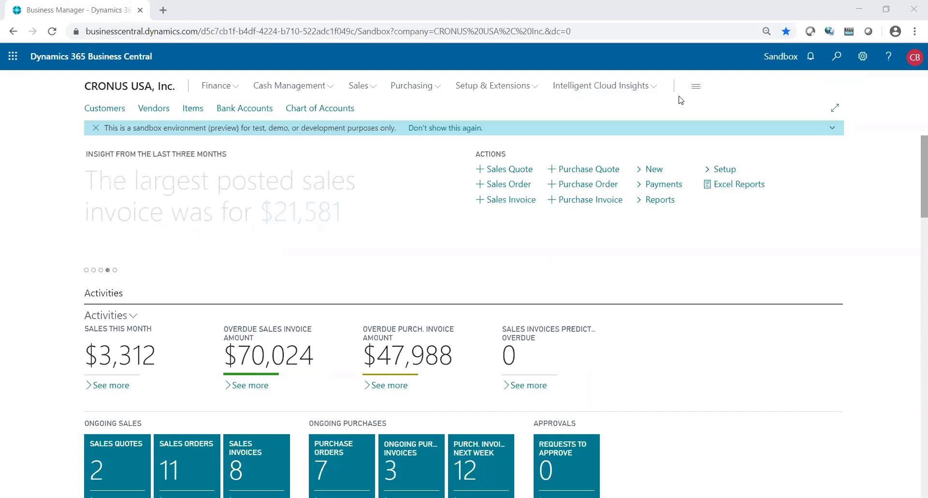
- Open vendor 10000 Fabrikam, Inc. and scroll to its payment terms CM and payment method BANK
click(152, 108)
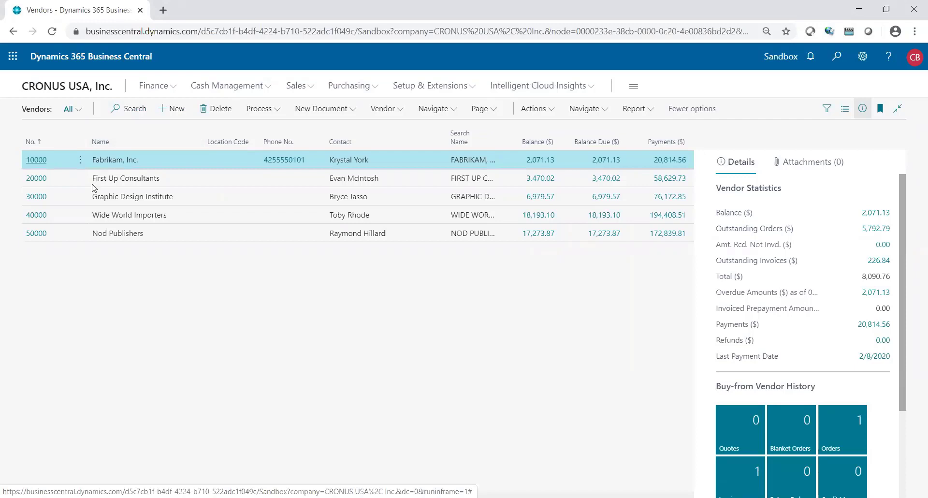
click(36, 160)
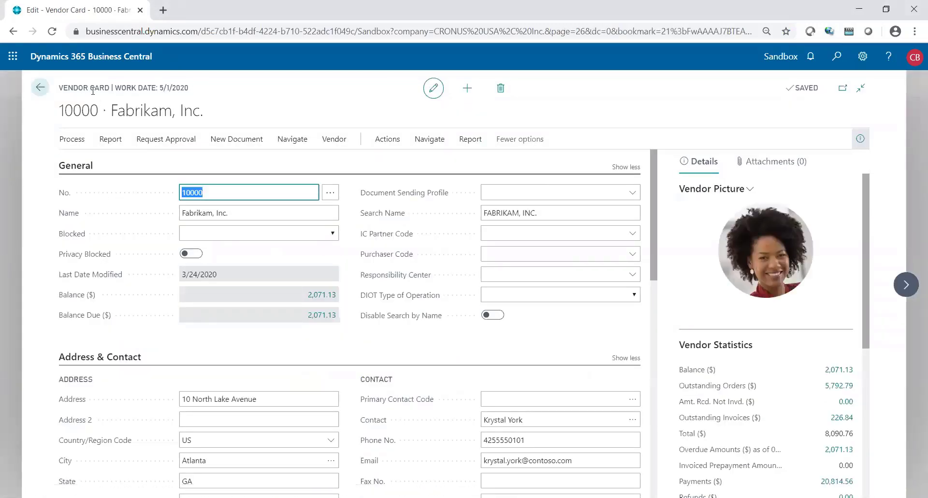
scroll(372, 301, down, 4)
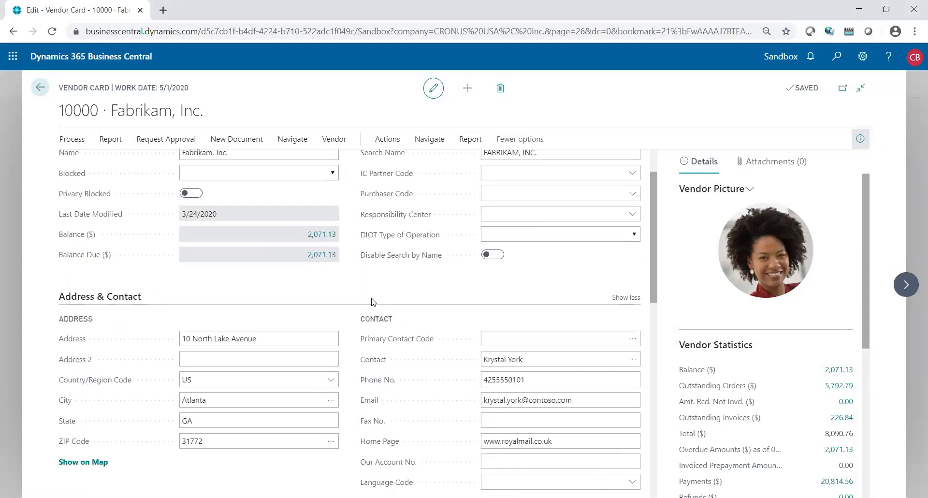
scroll(373, 301, down, 3)
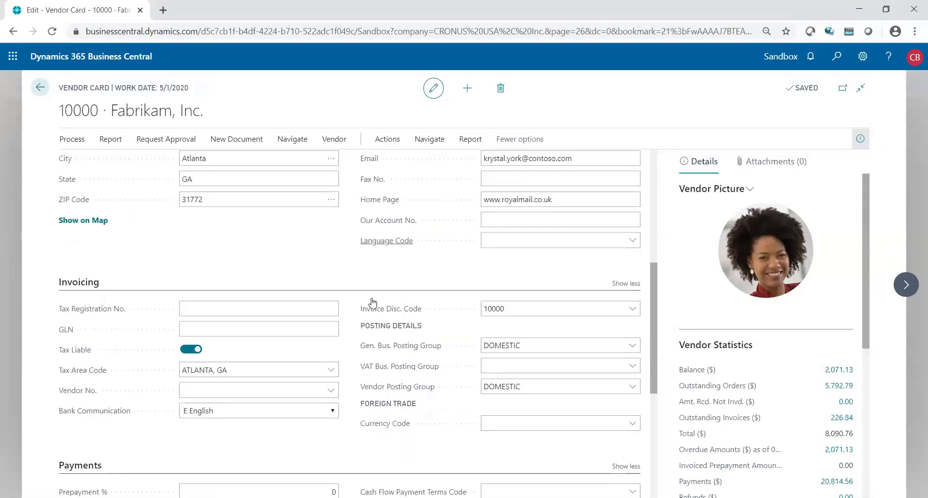
mouse_move(372, 302)
scroll(362, 348, down, 4)
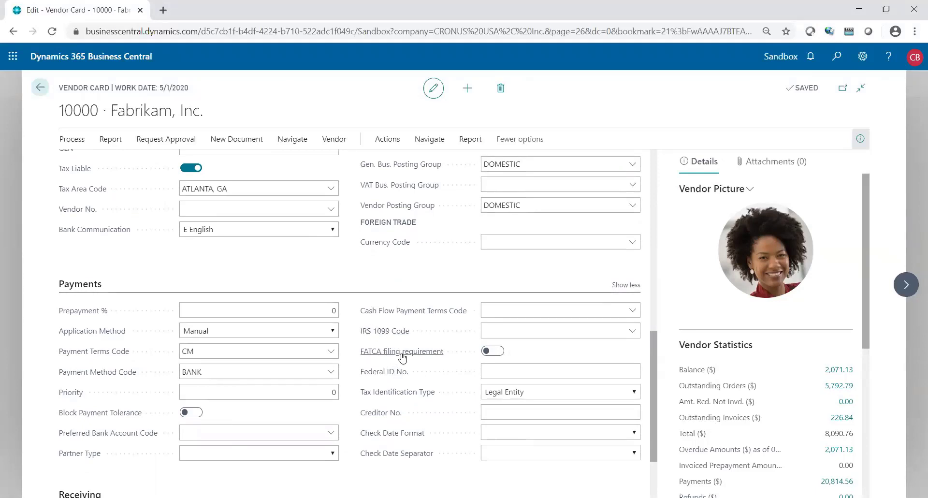
- Choose MISC-07 Nonemployee compensation from the full 1099 Form Boxes list for the IRS 1099 code
click(516, 330)
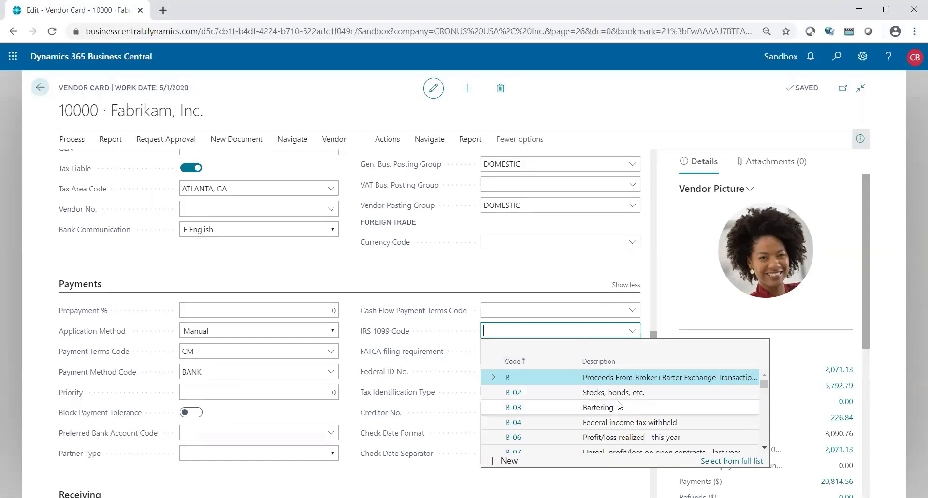
scroll(619, 404, down, 2)
scroll(619, 405, down, 4)
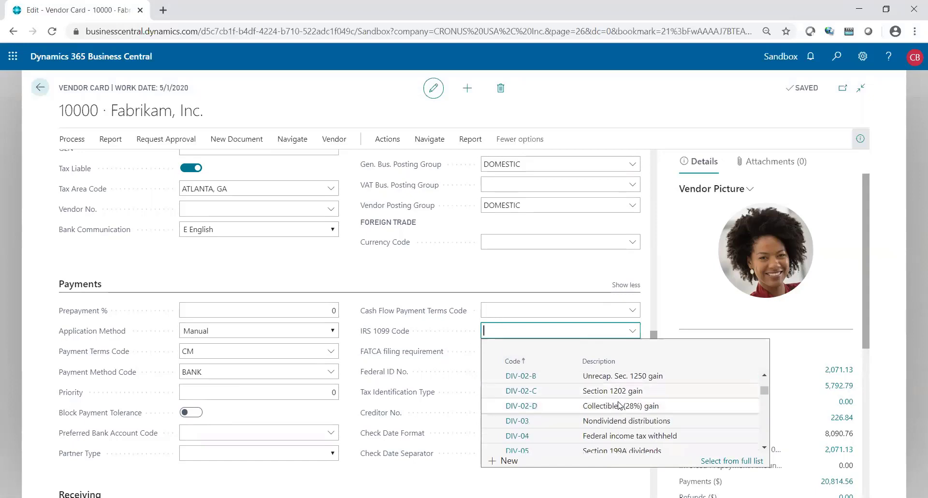
scroll(618, 405, down, 5)
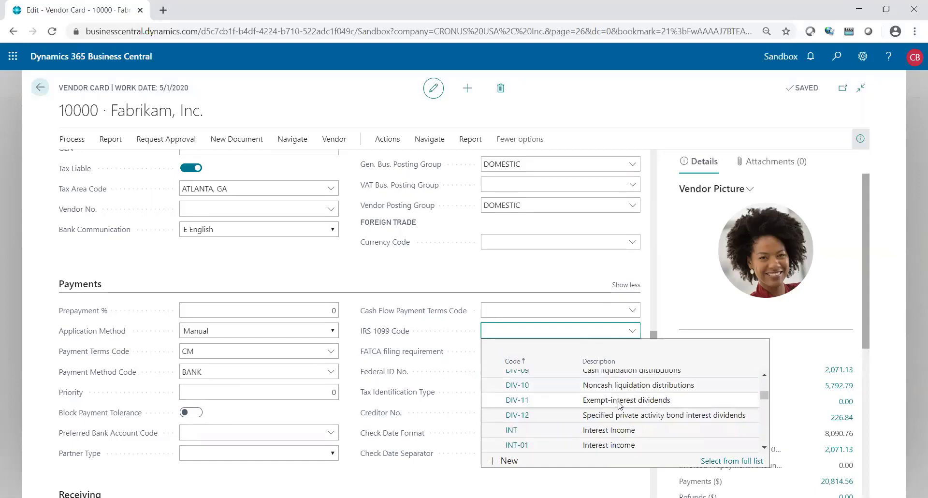
scroll(619, 404, down, 6)
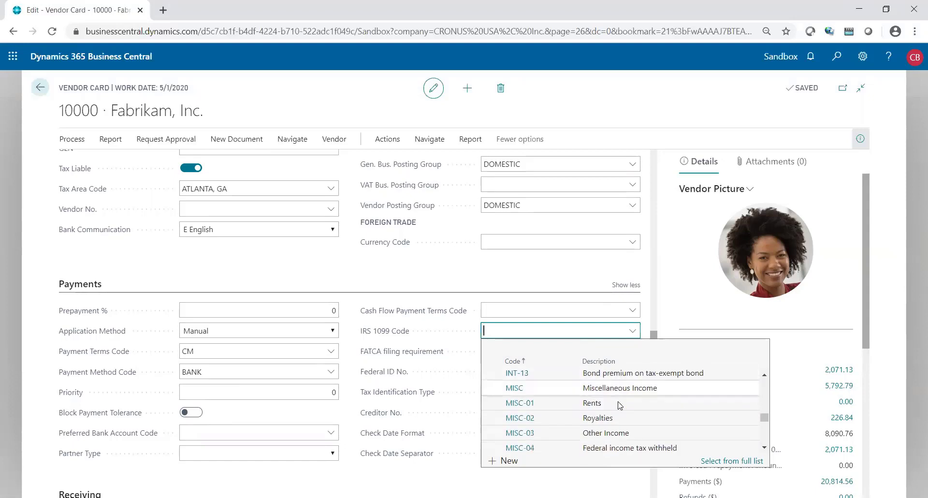
scroll(618, 405, down, 5)
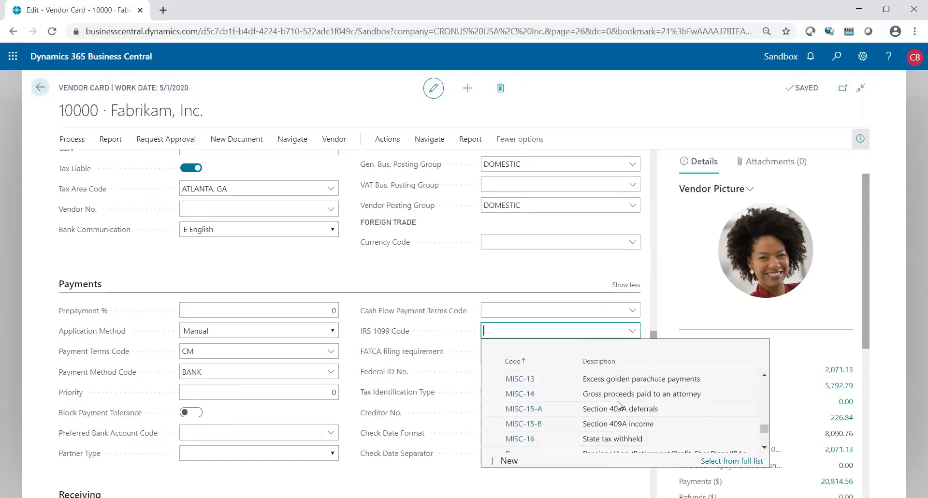
click(725, 460)
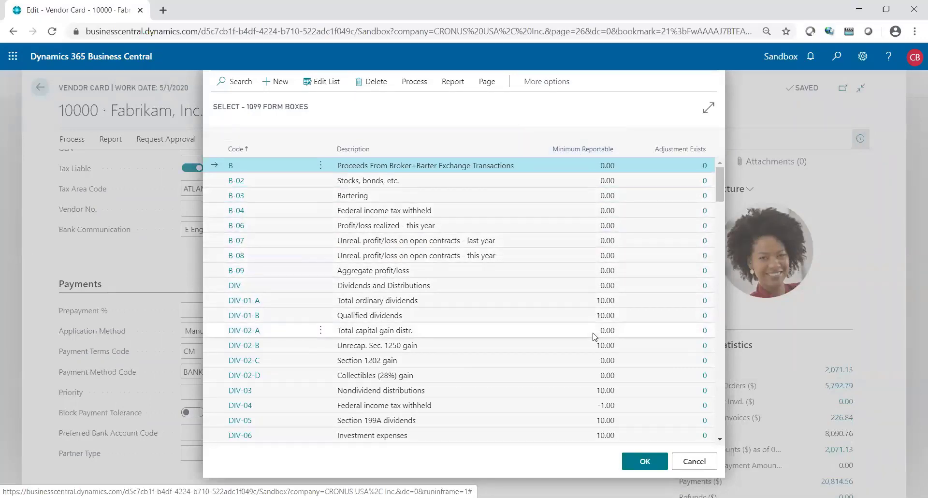
scroll(593, 337, down, 10)
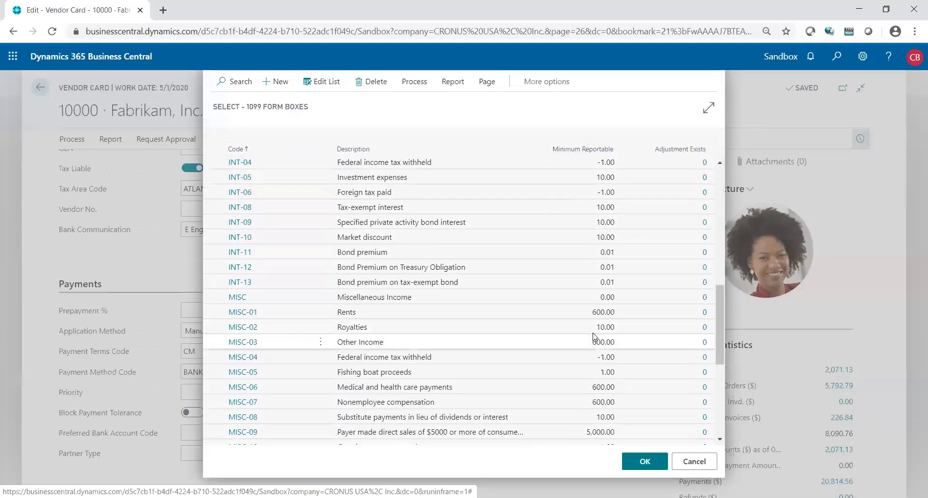
scroll(593, 337, down, 4)
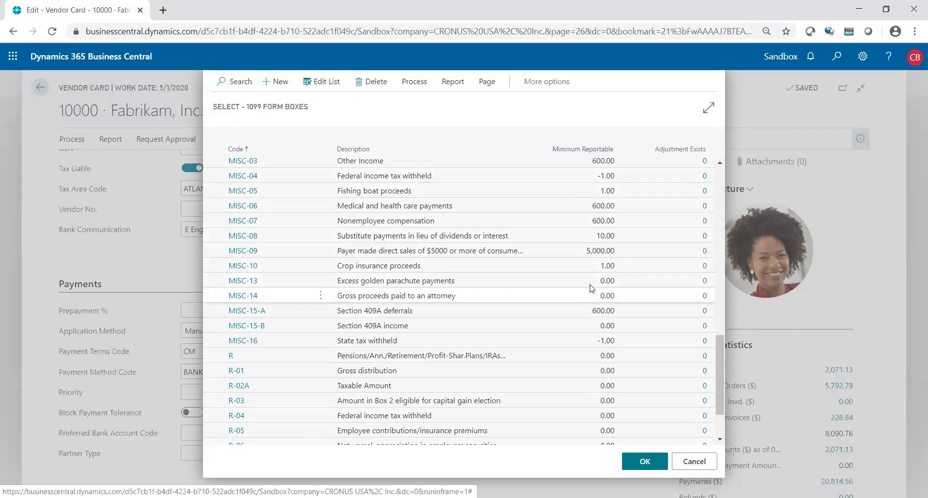
click(473, 221)
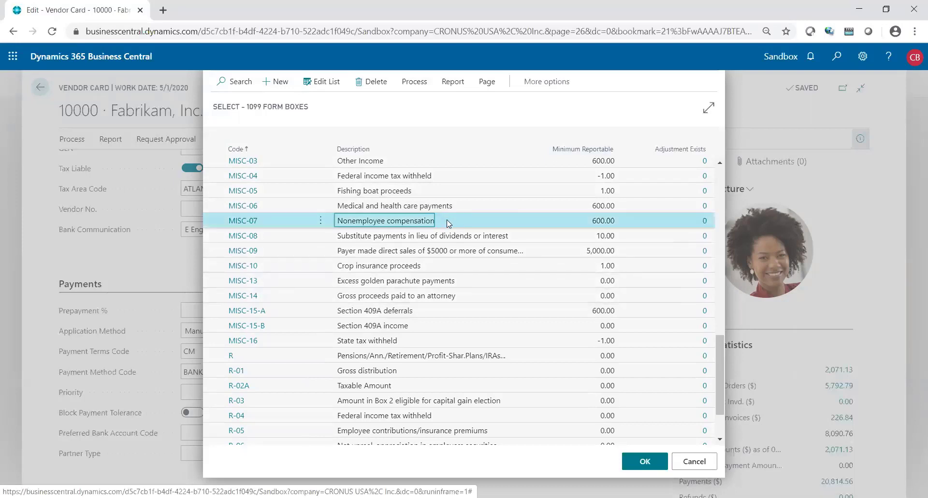
- Confirm IRS 1099 code MISC-07, enter the vendor's Federal ID number, and set Tax Identification Type to Natural Person
click(644, 461)
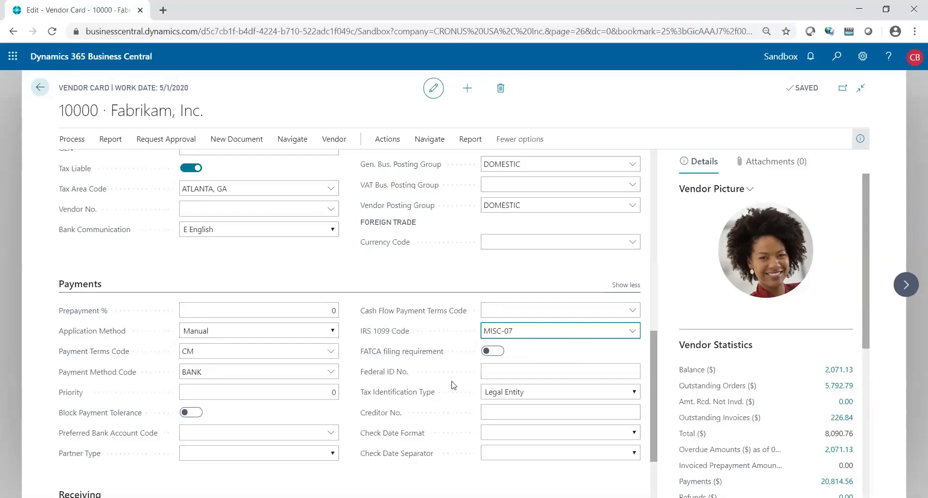
click(498, 372)
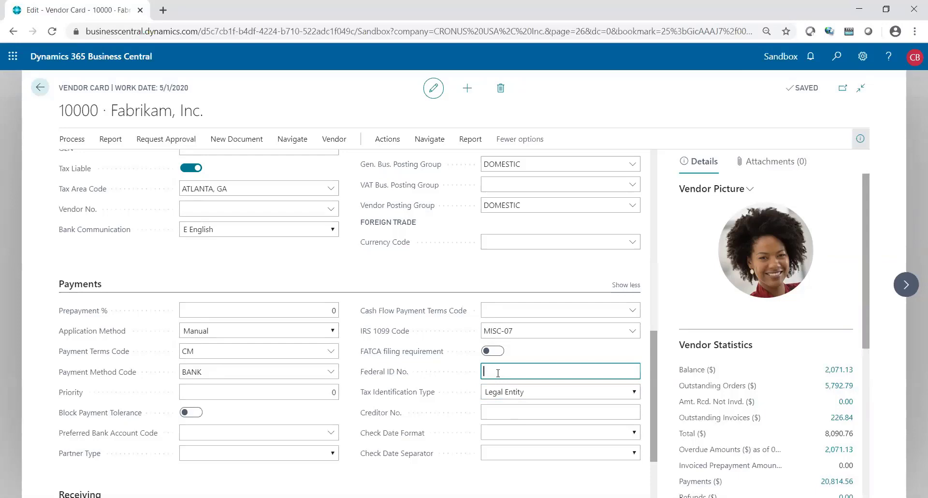
click(528, 393)
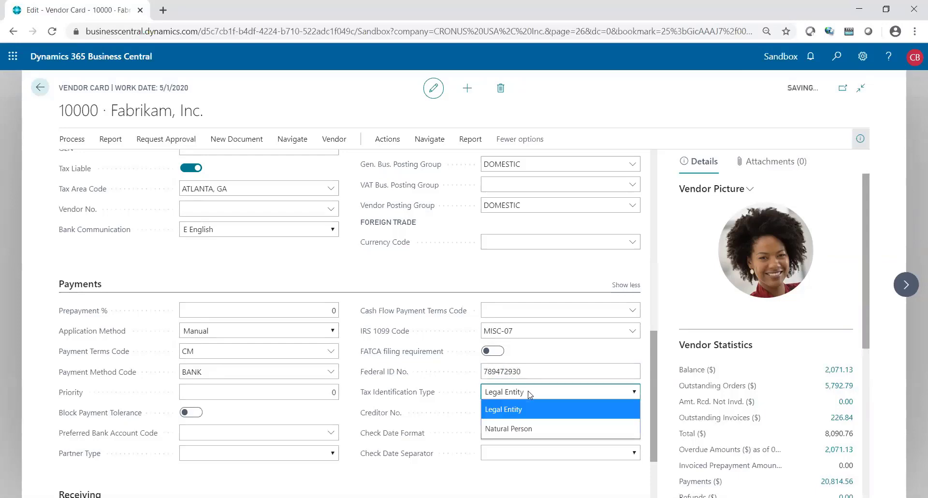
click(518, 426)
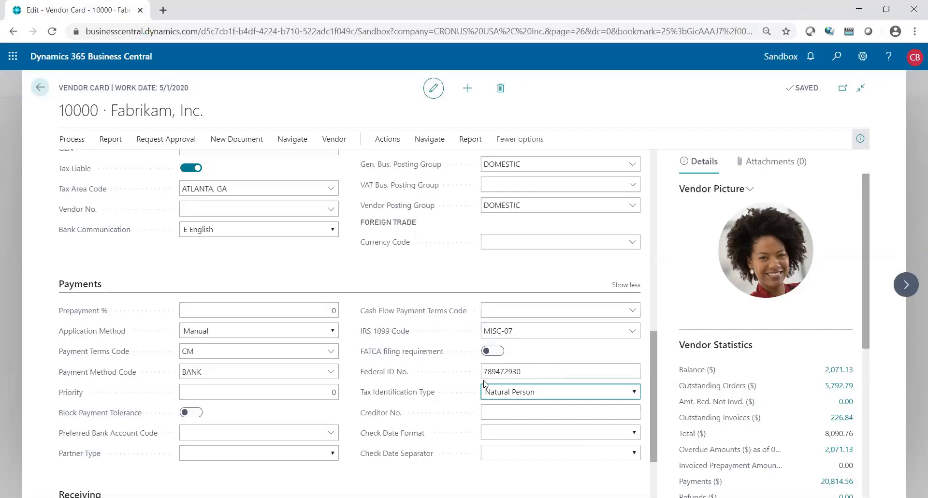
click(524, 329)
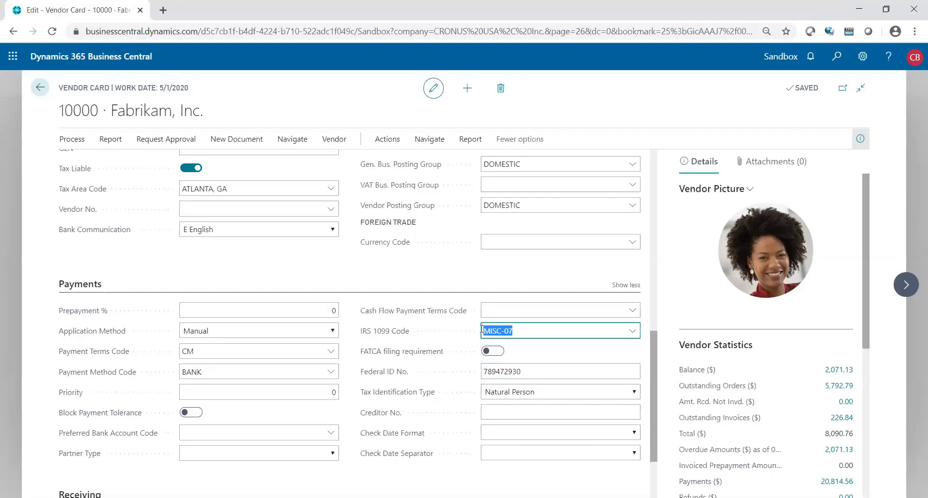
key(BackSpace)
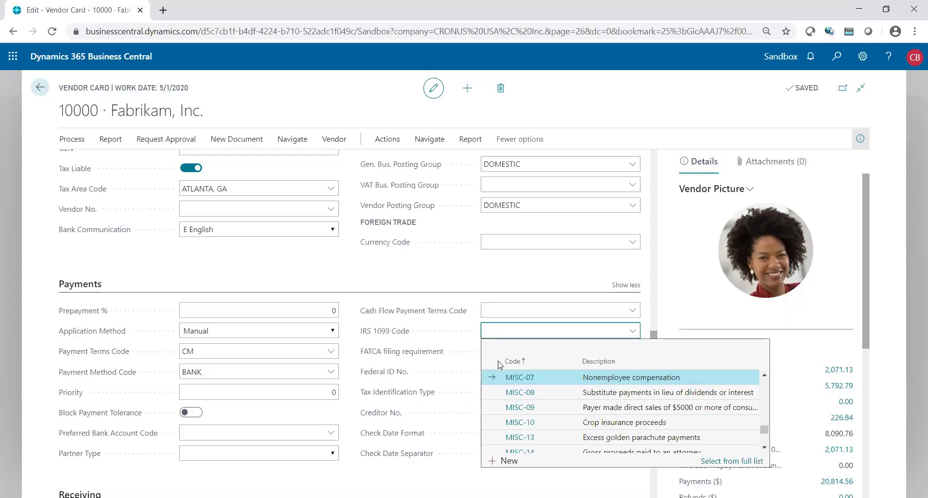
click(513, 377)
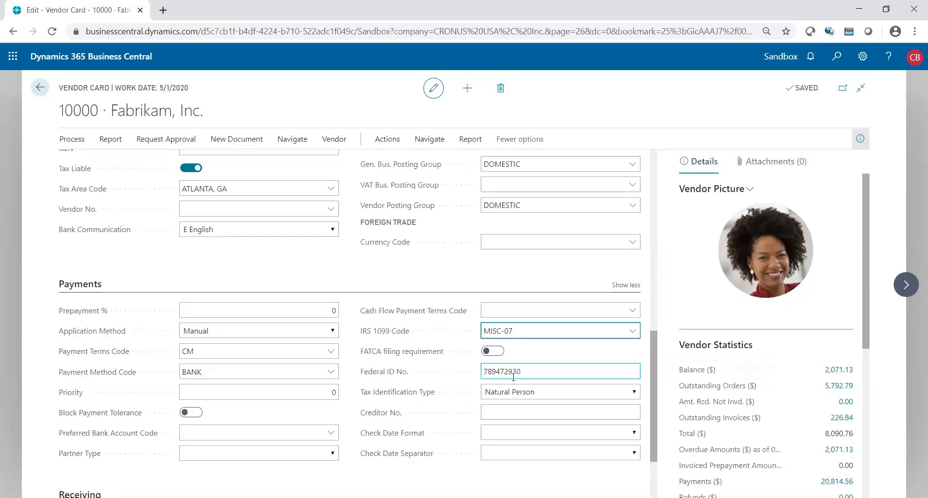
click(522, 316)
key(Escape)
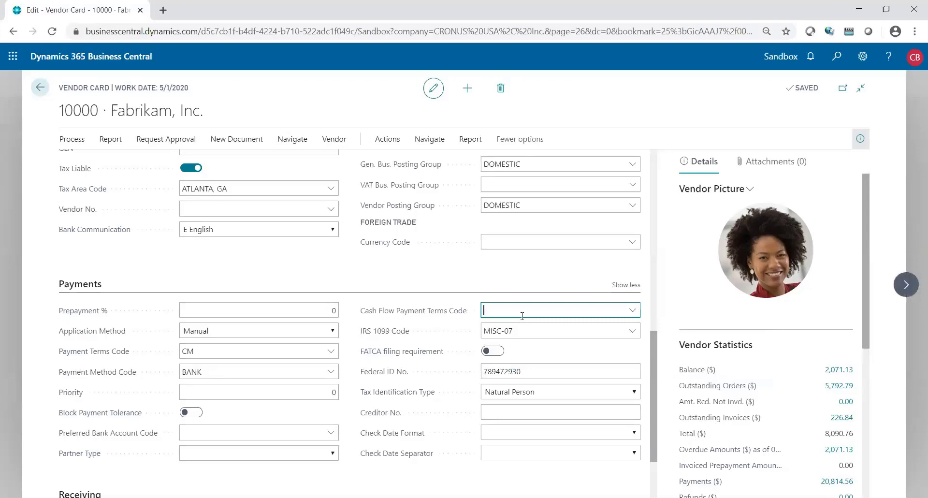
- Open vendor 20000 First Up Consultants, check its MISC-07 code, and open its Vendor Ledger Entries
click(39, 88)
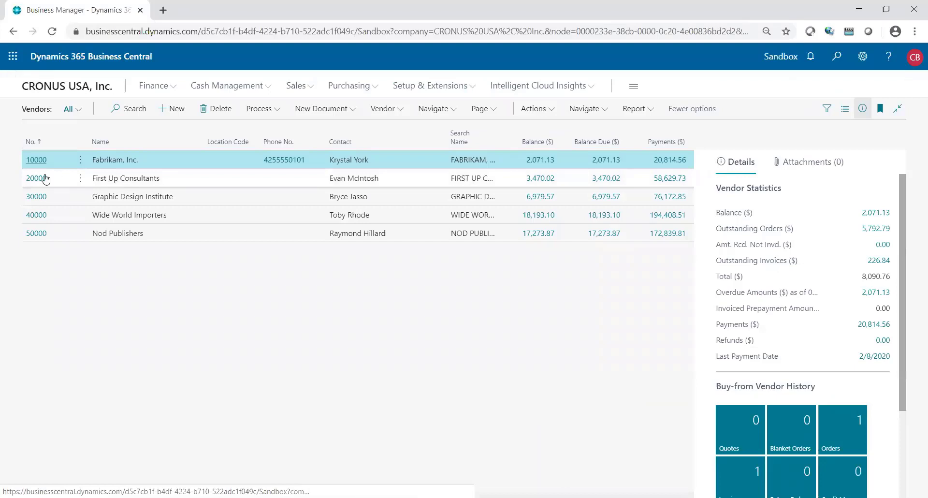
click(45, 178)
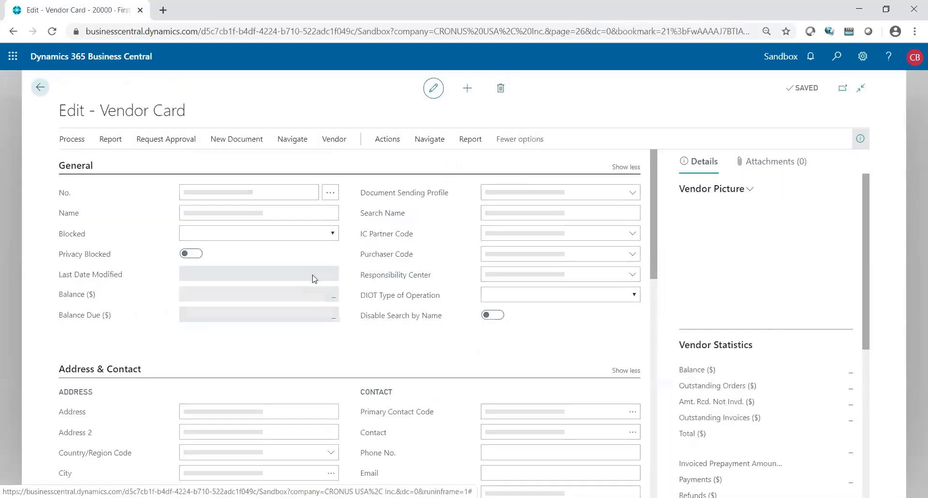
scroll(573, 362, down, 12)
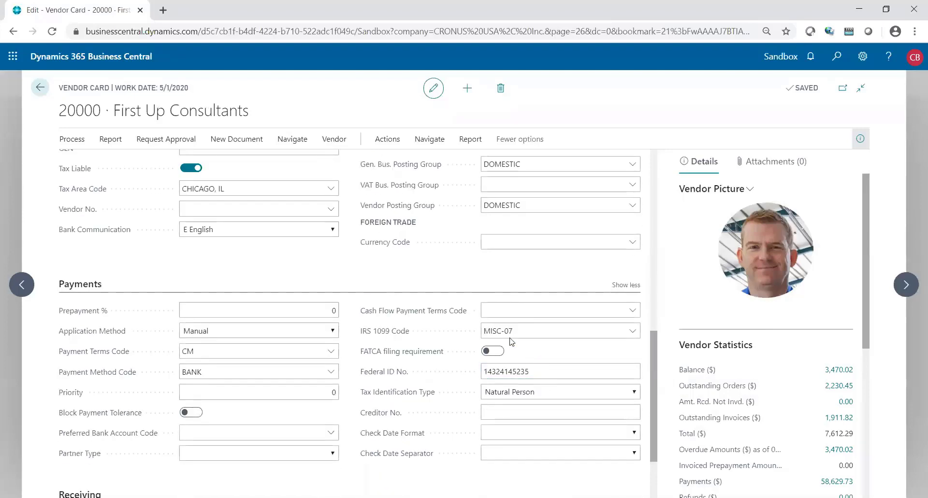
click(508, 332)
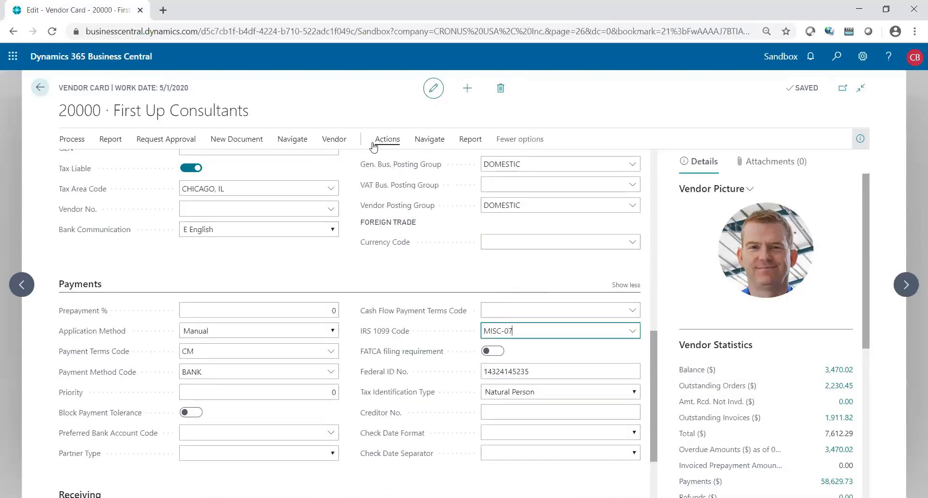
click(429, 144)
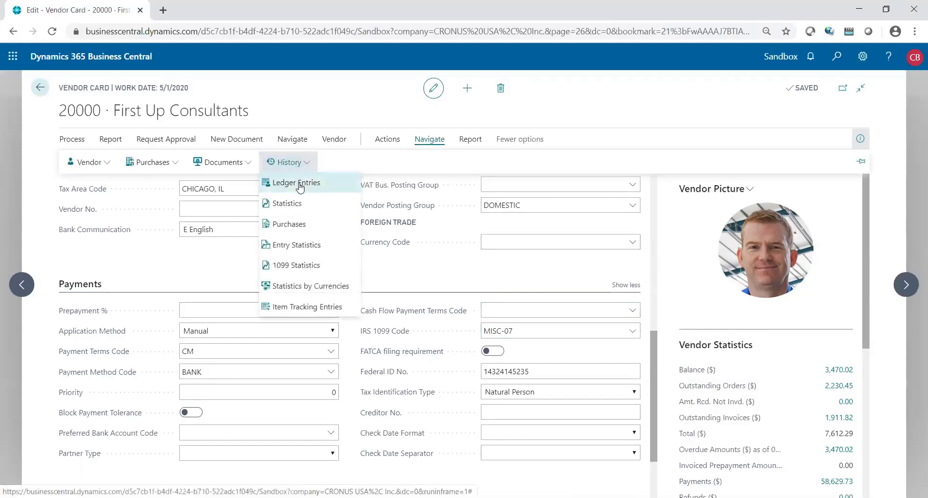
click(299, 184)
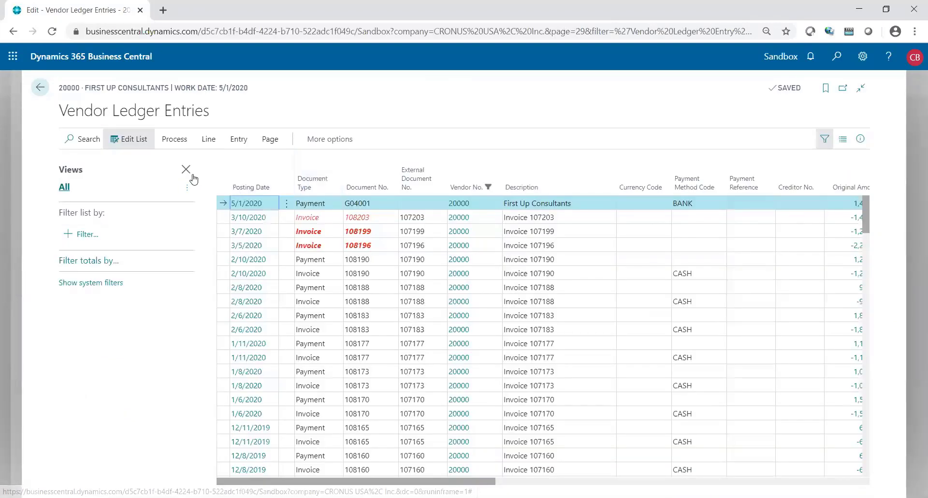
- Inspect the ledger's IRS 1099 Code and Amount columns, select the 3/10/2020 invoice, and return to the vendor card
click(186, 170)
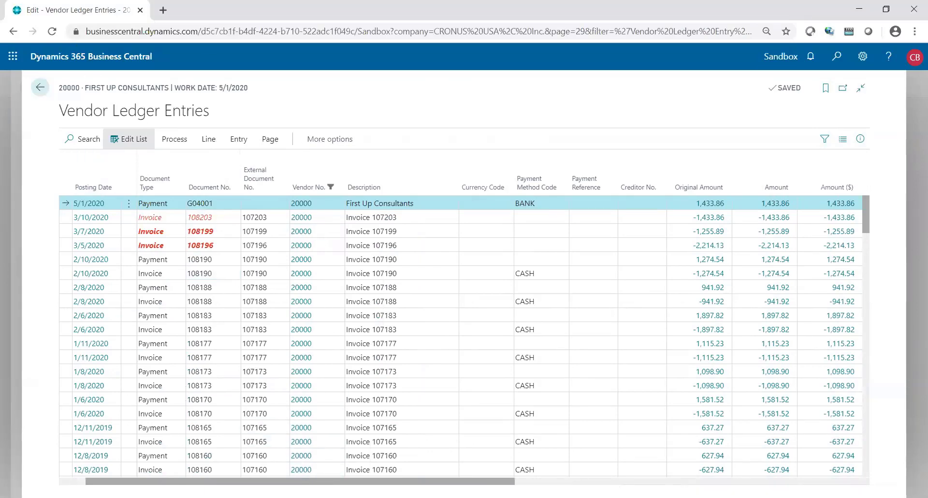
scroll(289, 453, right, 3)
scroll(464, 333, right, 6)
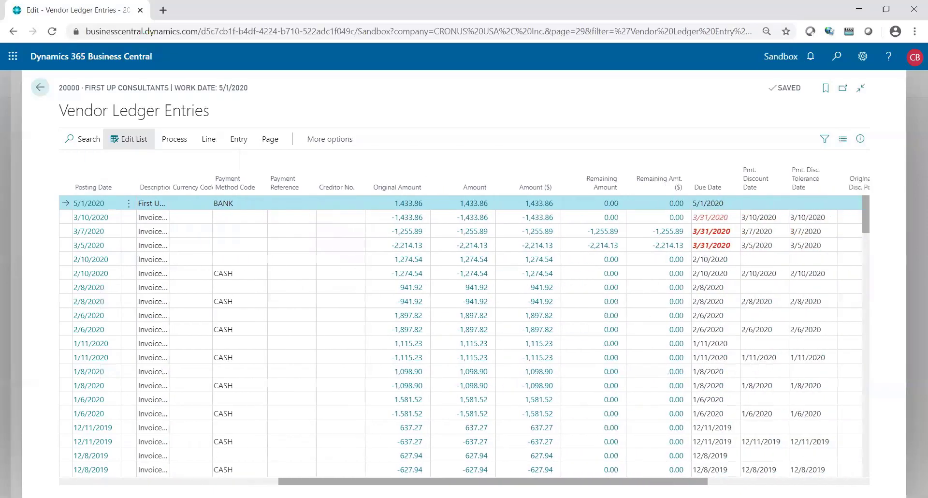
scroll(700, 202, right, 5)
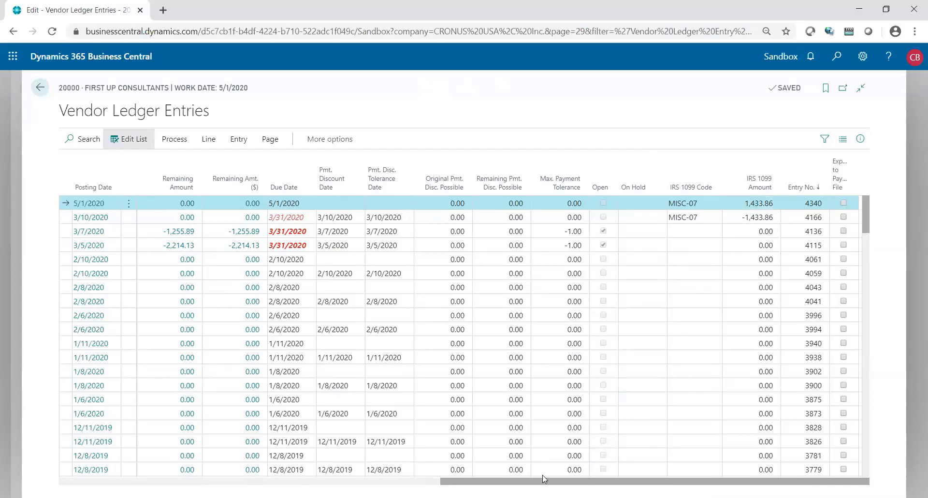
drag(543, 481, 171, 471)
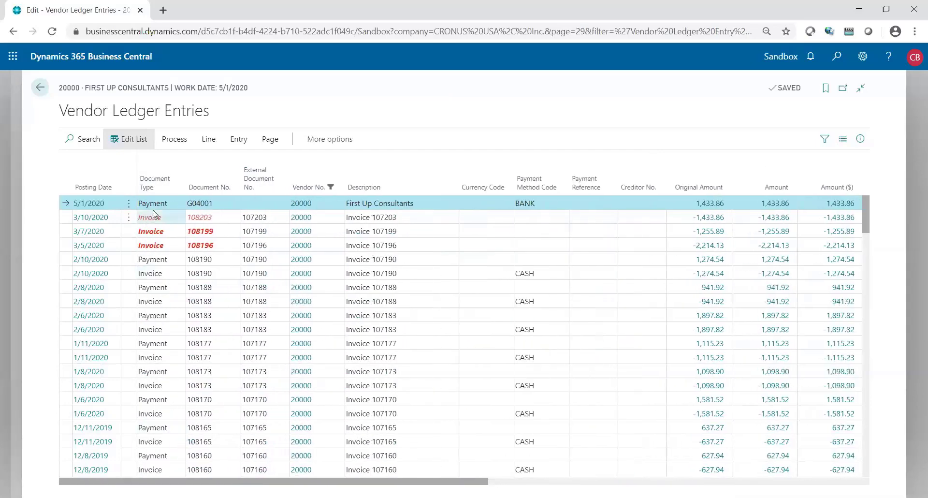
click(162, 217)
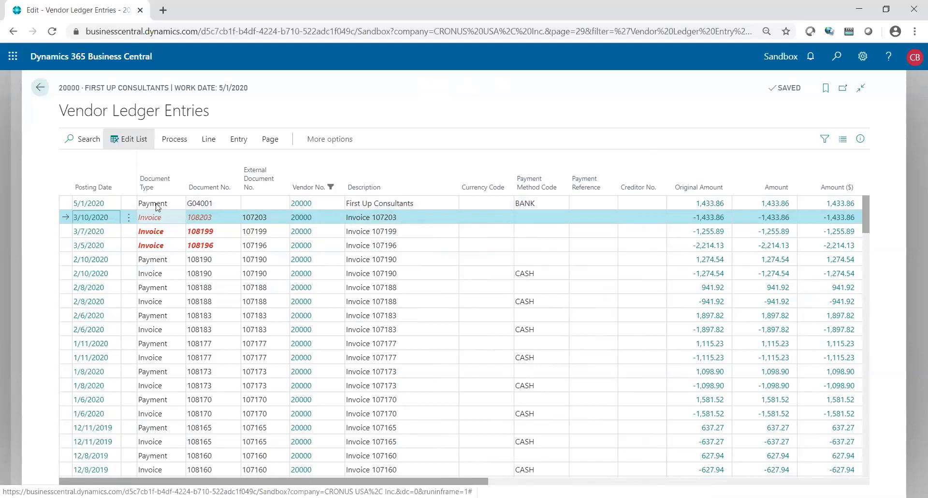
click(45, 89)
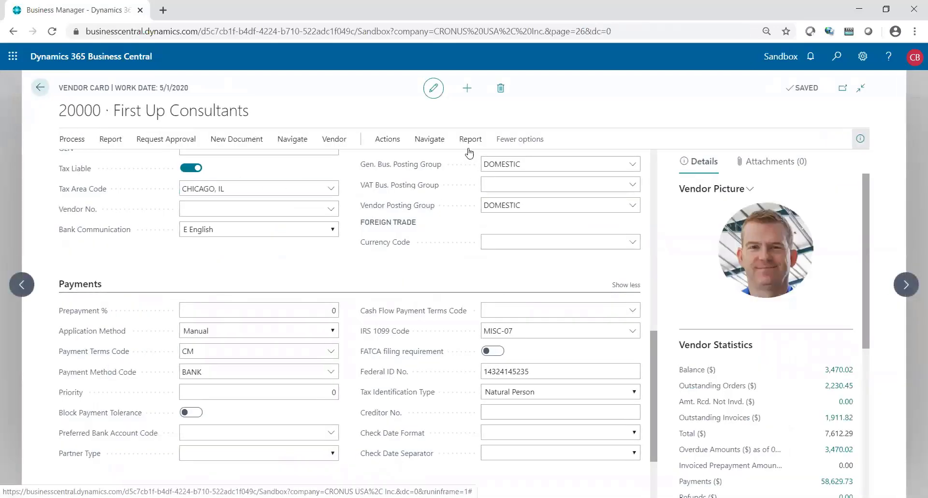
click(429, 141)
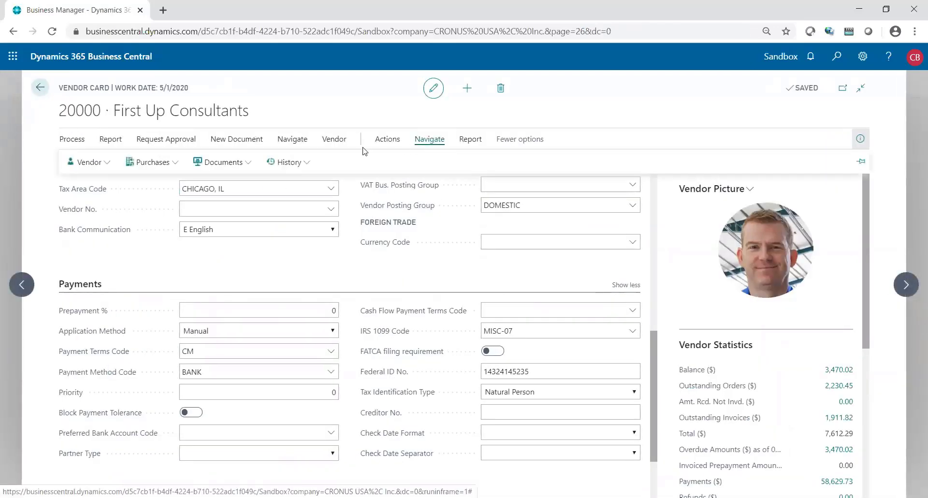
click(303, 167)
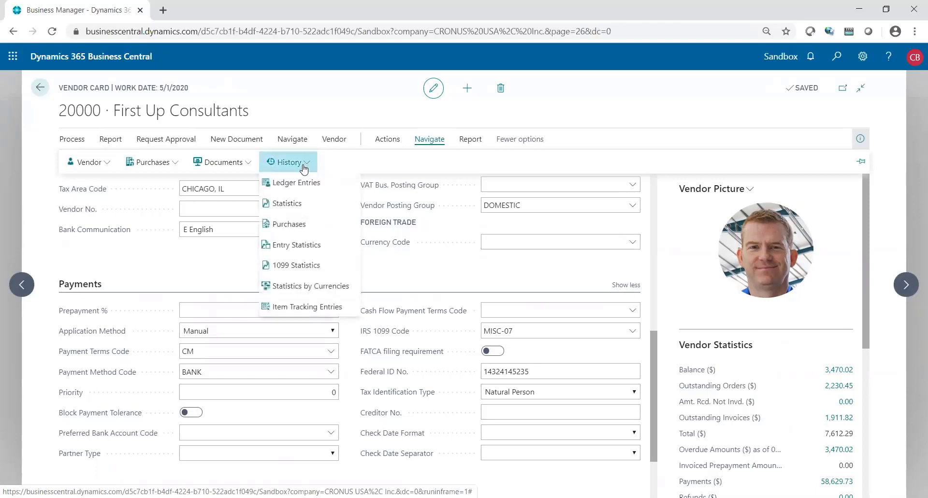
click(286, 266)
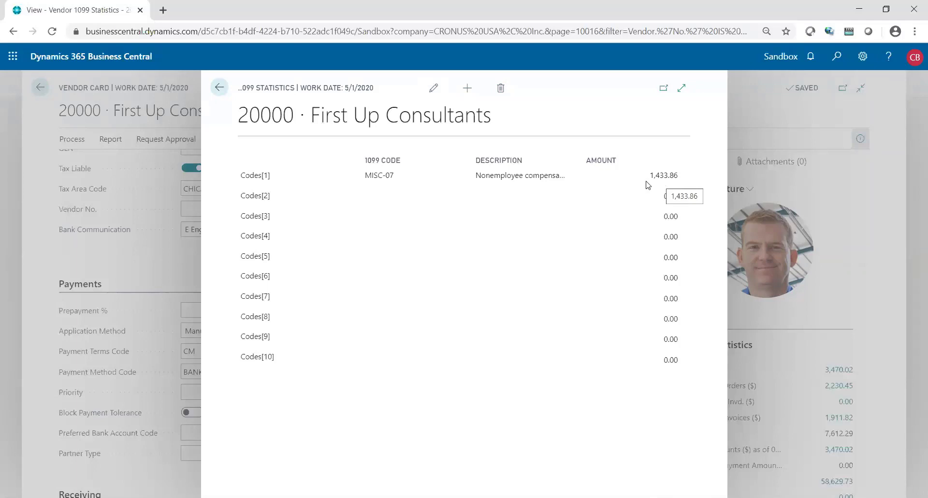
key(Escape)
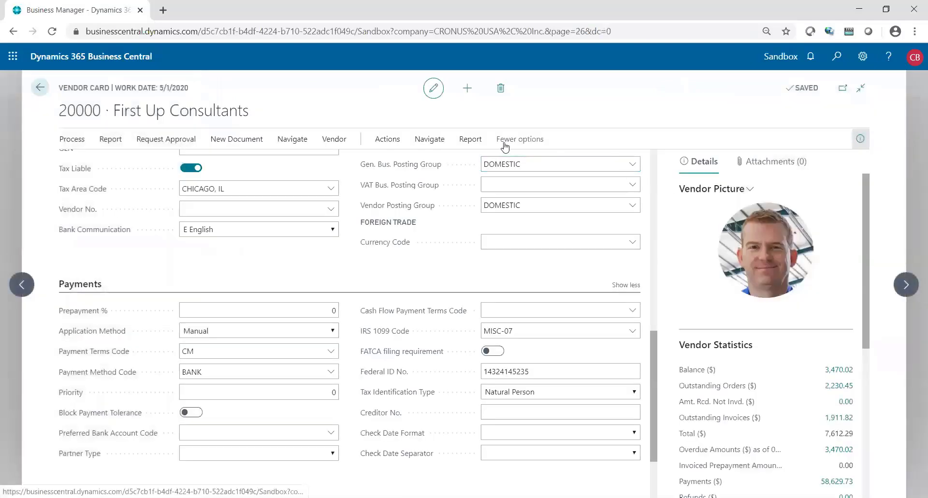
click(470, 141)
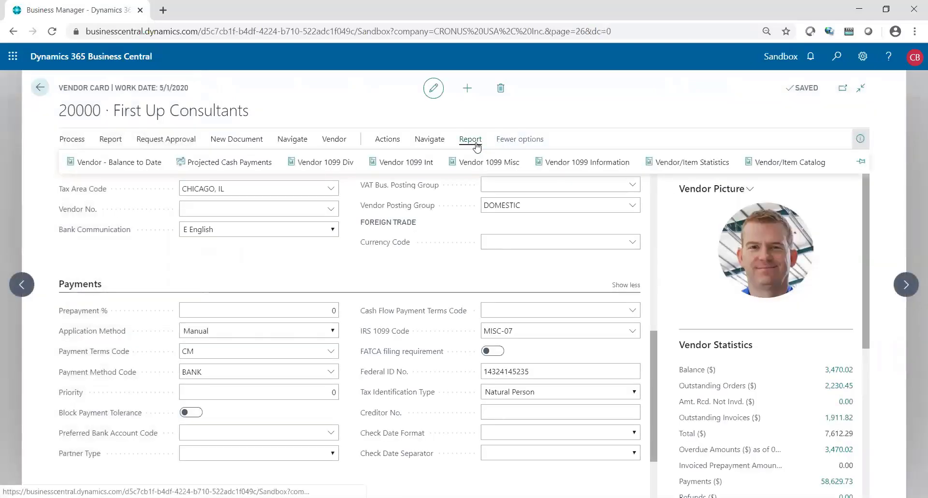
click(550, 162)
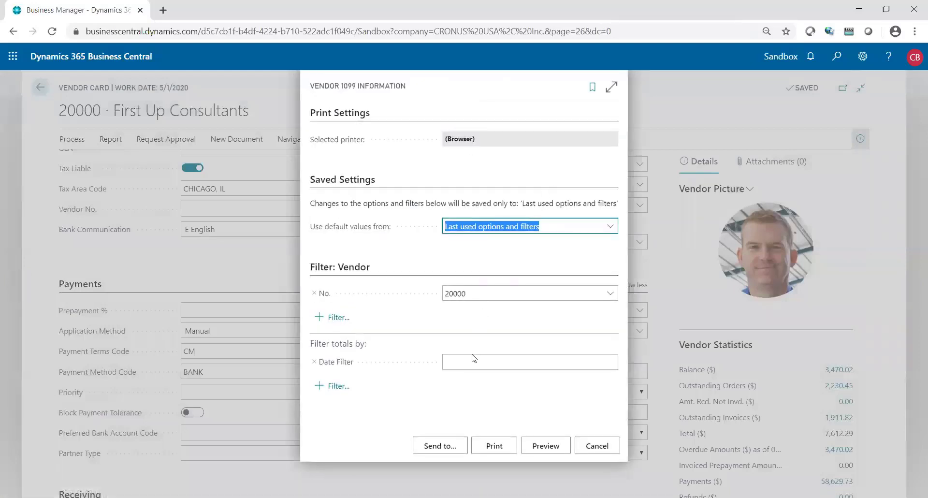
click(468, 360)
text(01/01/20)
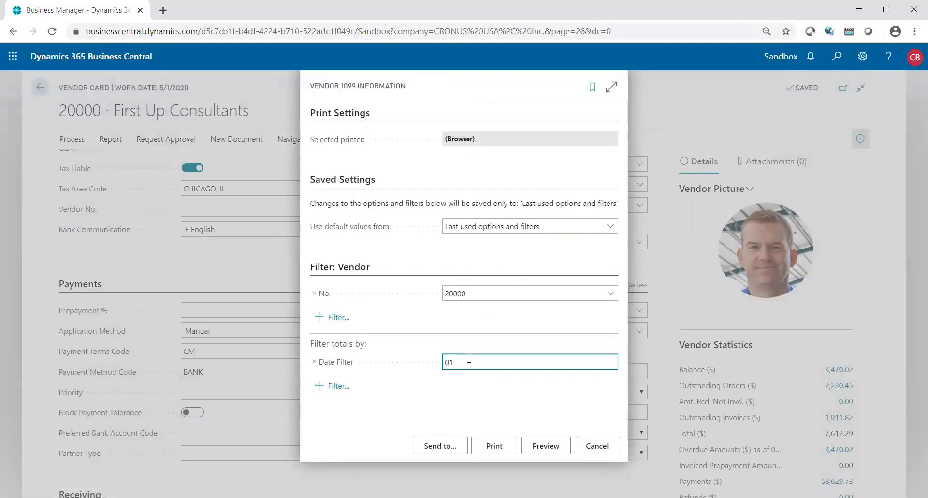
text(..12/31)
key(Tab)
click(540, 445)
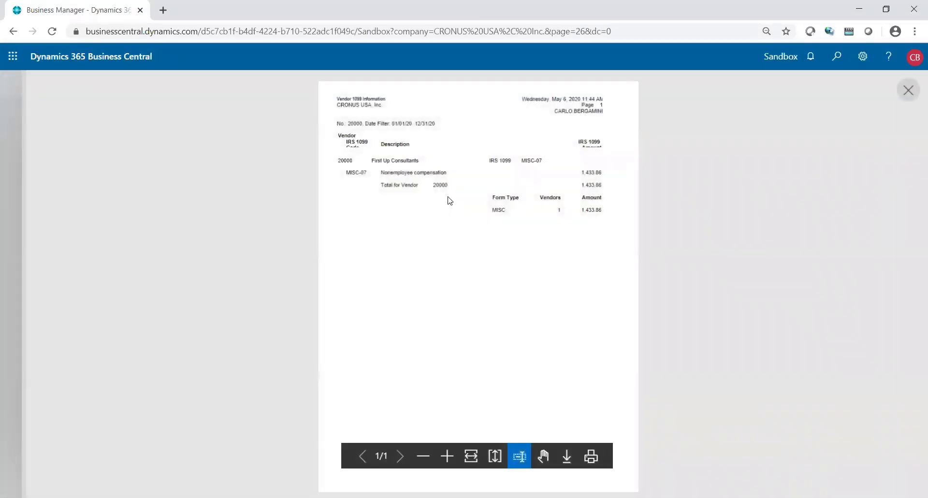
key(Escape)
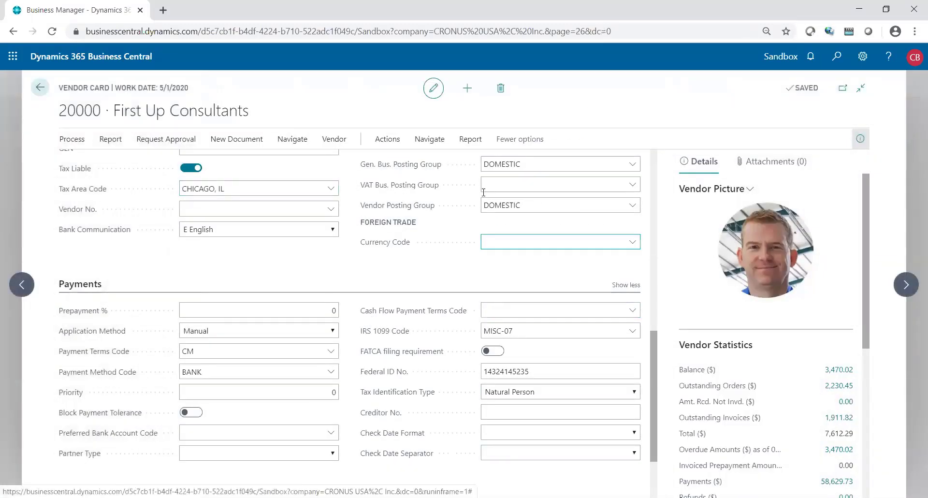
- Preview the Vendor 1099 Misc report for vendor 20000, calendar year 2020, showing 1433.86, then close it
click(470, 141)
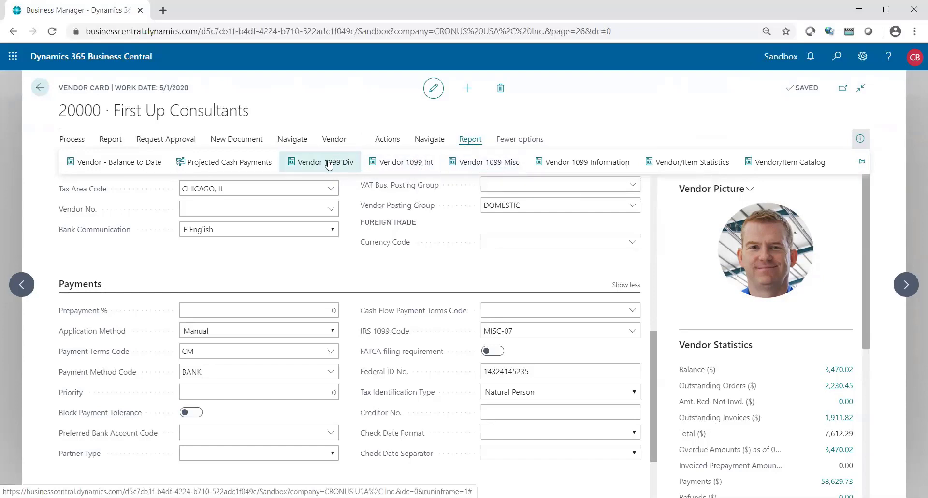
click(468, 168)
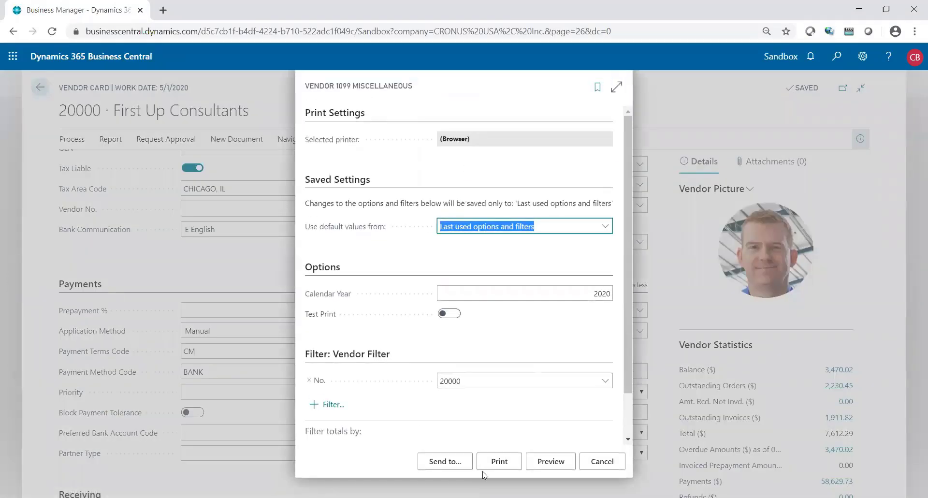
click(542, 464)
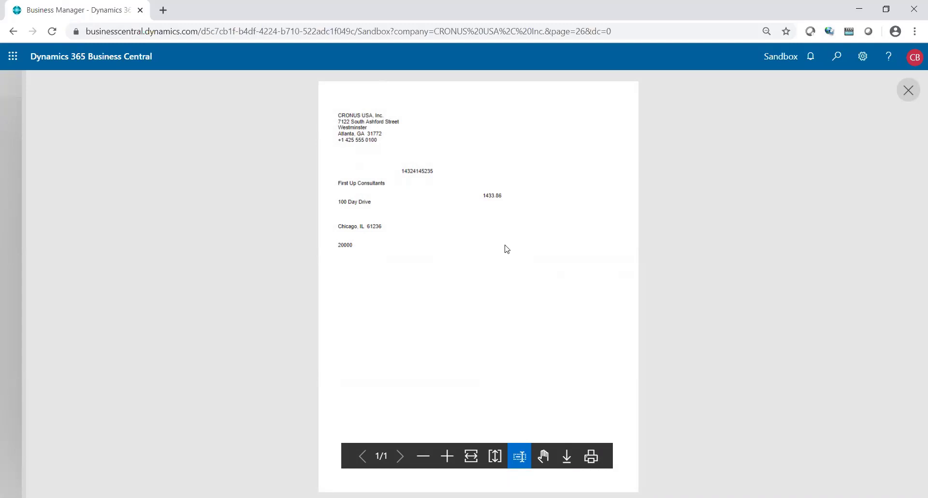
click(907, 91)
drag(542, 333, 481, 333)
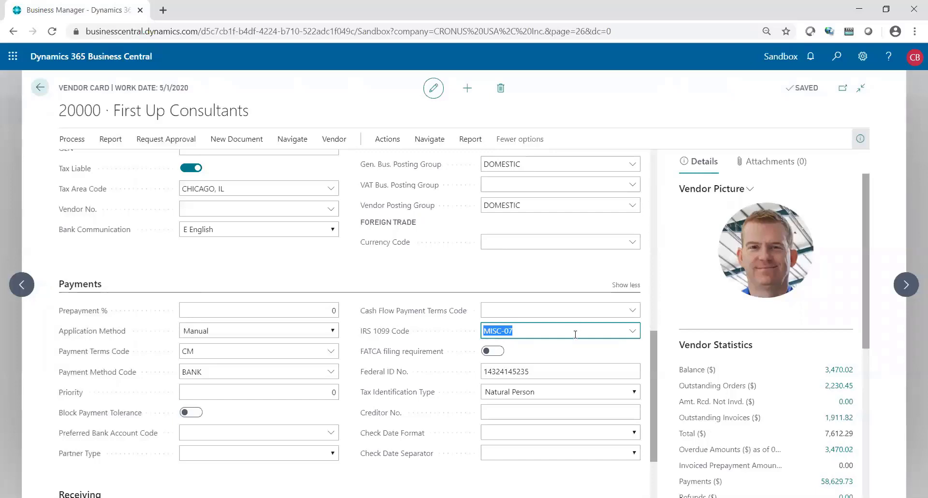